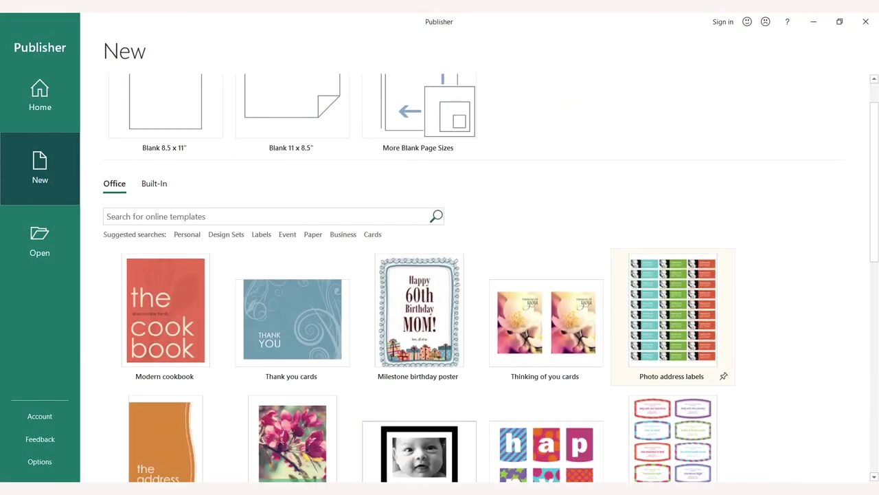
Step: Scroll the template gallery down and back up to browse the available designs
{"action": "scroll", "coordinate": [674, 330], "scroll_direction": "down", "scroll_amount": 4}
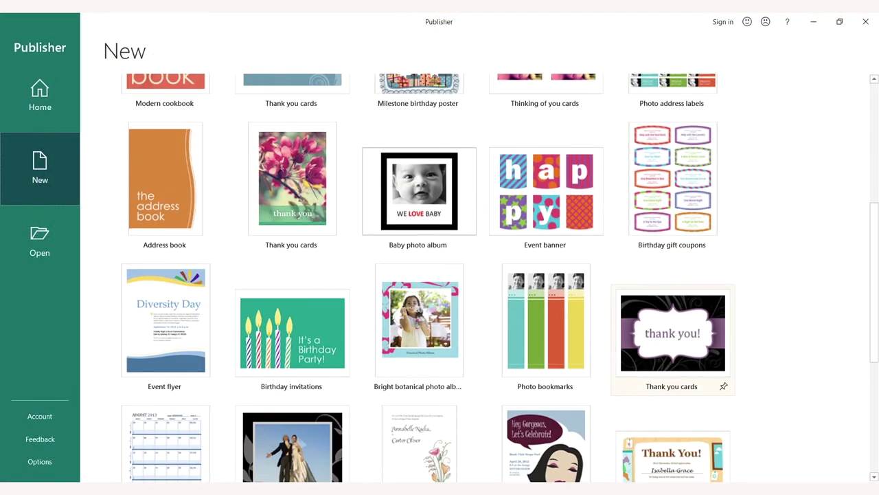
{"action": "scroll", "coordinate": [673, 316], "scroll_direction": "down", "scroll_amount": 3}
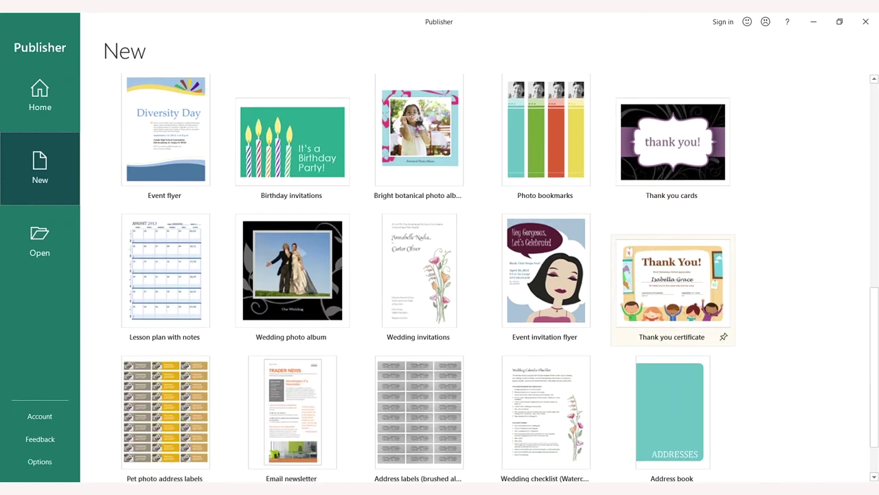
{"action": "scroll", "coordinate": [673, 323], "scroll_direction": "down", "scroll_amount": 1}
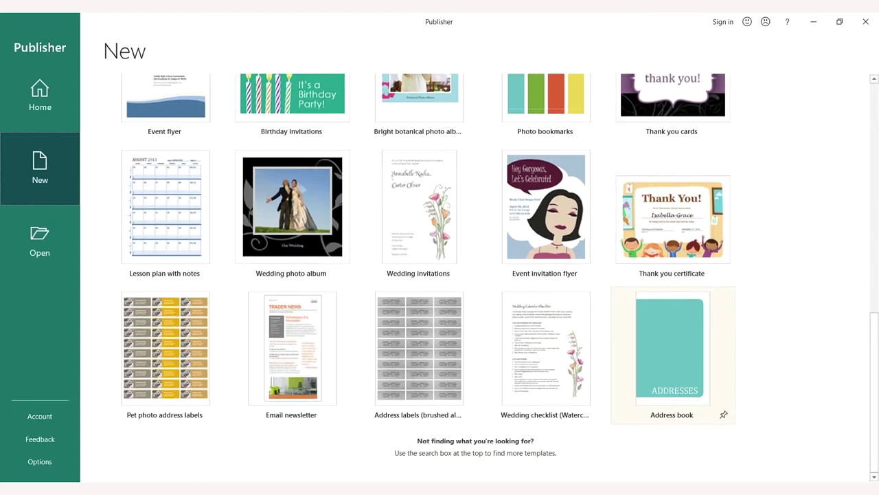
{"action": "scroll", "coordinate": [673, 358], "scroll_direction": "up", "scroll_amount": 4}
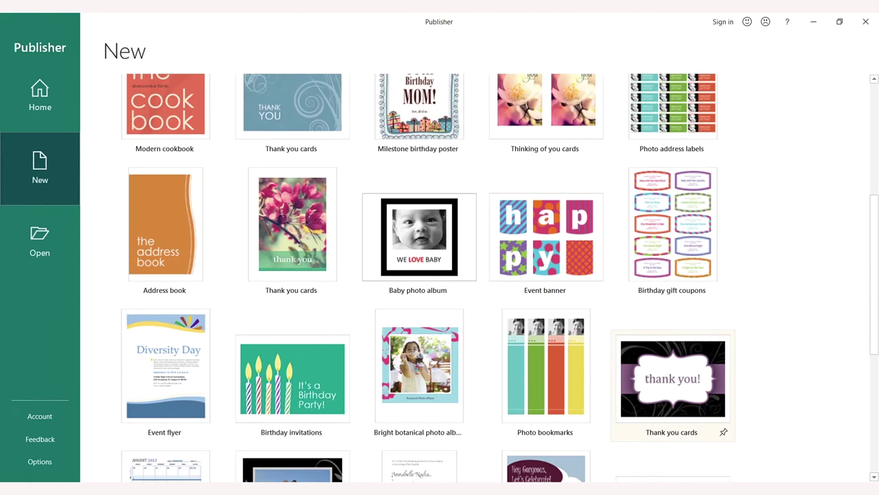
{"action": "scroll", "coordinate": [673, 378], "scroll_direction": "up", "scroll_amount": 4}
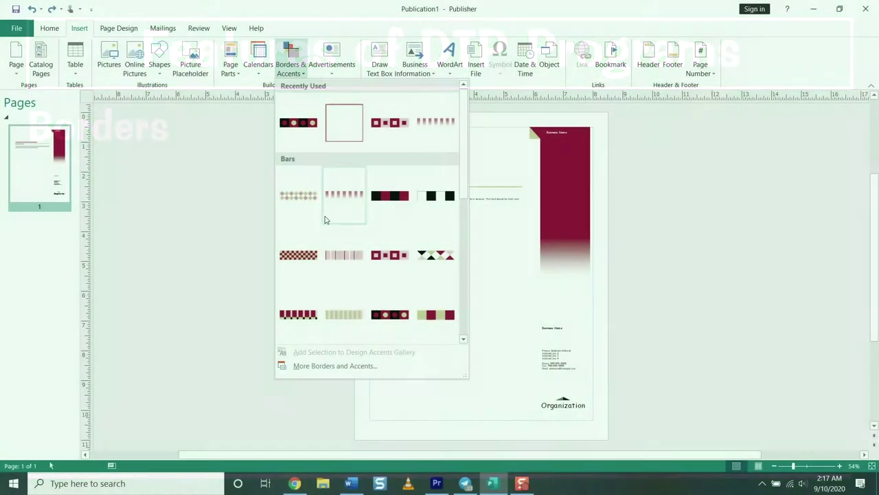
Step: Insert the first Recently Used dotted maroon accent bar and move it to the page top
{"action": "scroll", "coordinate": [333, 231], "scroll_direction": "down", "scroll_amount": 5}
{"action": "scroll", "coordinate": [333, 232], "scroll_direction": "up", "scroll_amount": 6}
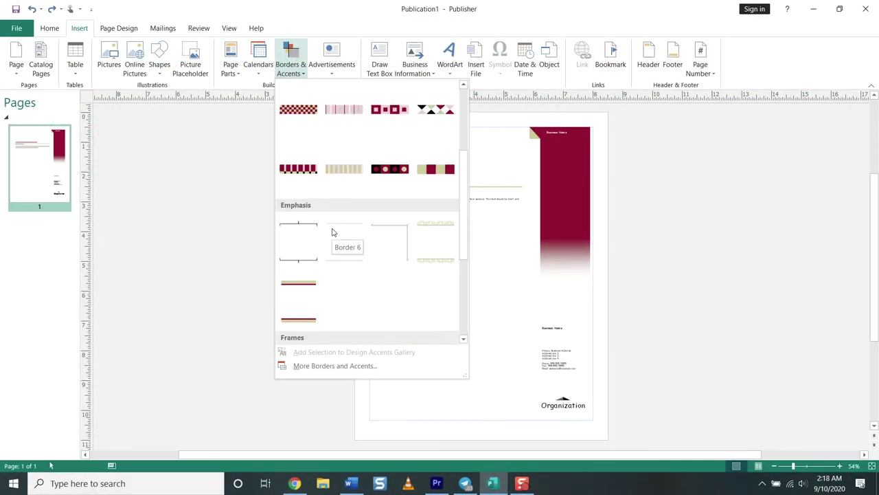
{"action": "left_click", "coordinate": [303, 128]}
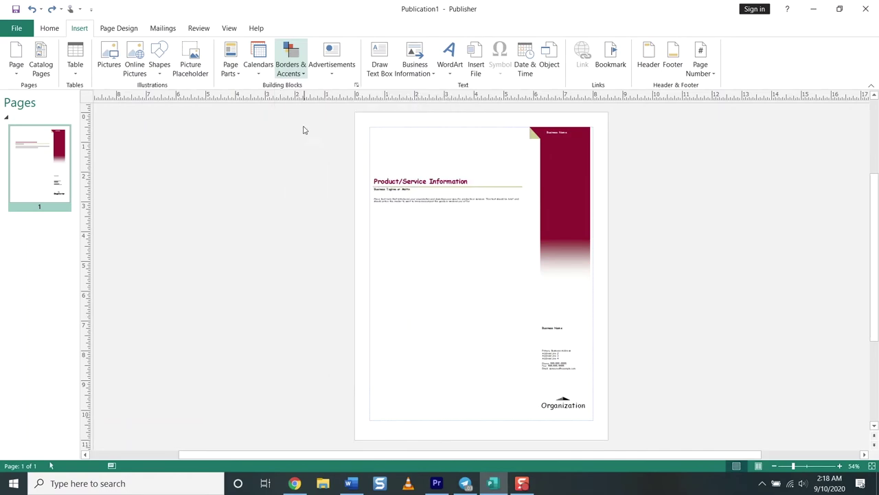
{"action": "left_click_drag", "start_coordinate": [542, 268], "coordinate": [467, 128]}
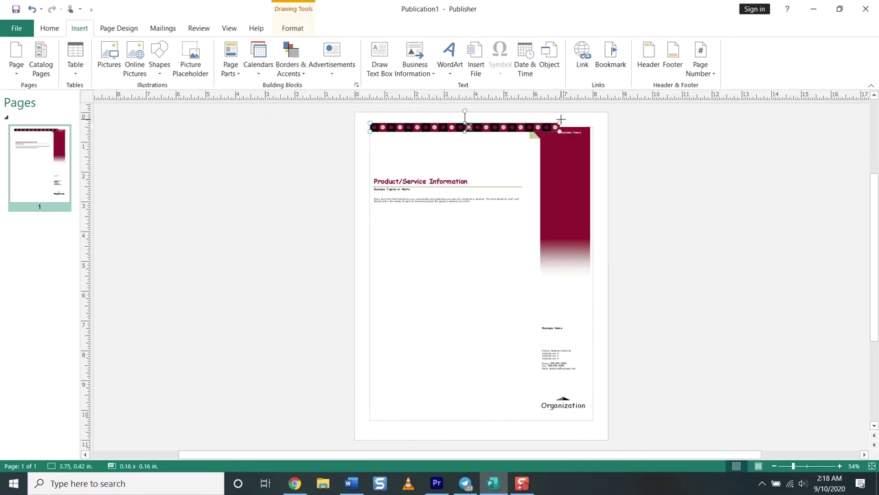
Step: Stretch the bar to 7.50 in wide and 0.47 in tall, and place a copy at the page bottom
{"action": "left_click_drag", "start_coordinate": [559, 128], "coordinate": [593, 128]}
{"action": "left_click_drag", "start_coordinate": [481, 124], "coordinate": [480, 117]}
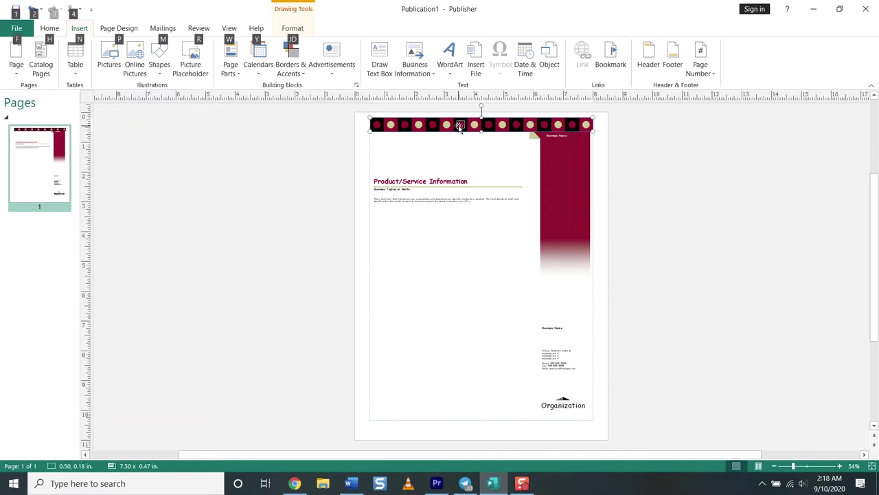
{"action": "left_click_drag", "start_coordinate": [447, 125], "coordinate": [443, 415]}
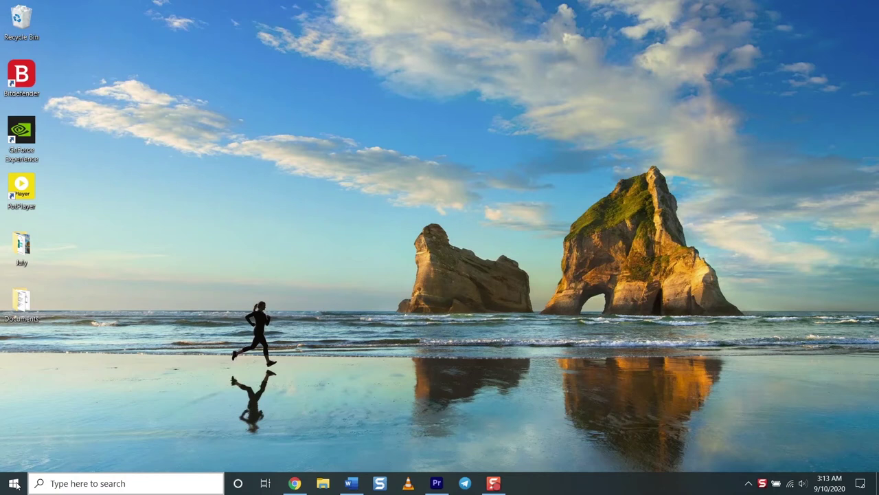
Step: Launch Publisher by searching 'Publisher' from the Start menu
{"action": "left_click", "coordinate": [14, 483]}
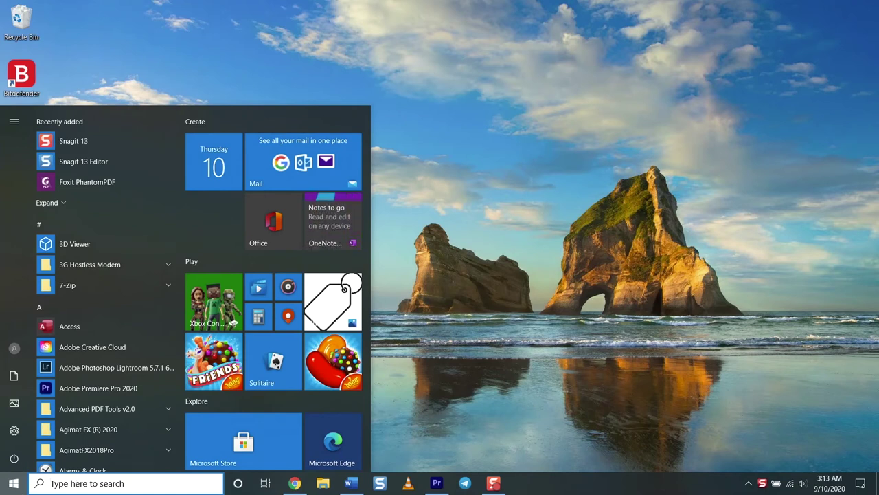
{"action": "type", "text": "Publ"}
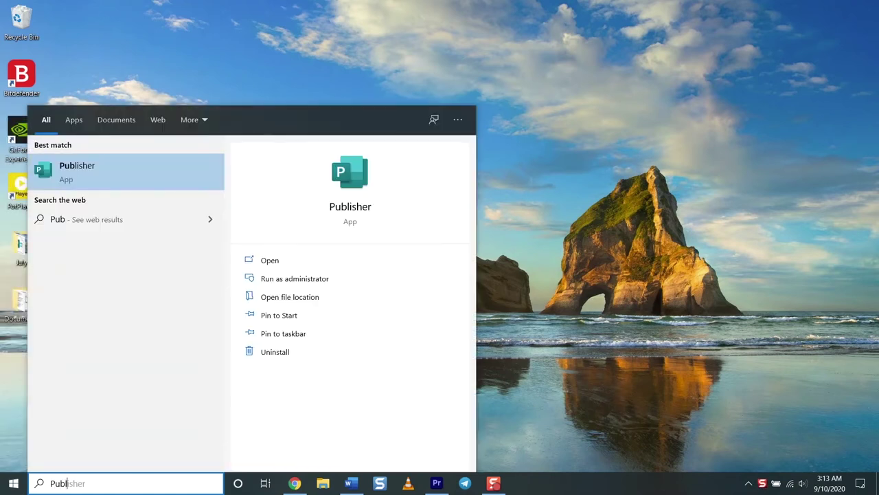
{"action": "type", "text": "isher"}
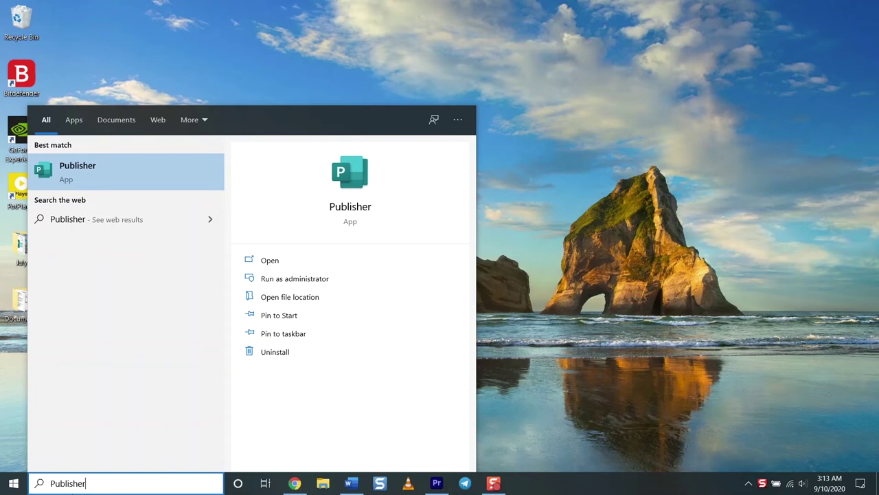
{"action": "key", "text": "Return"}
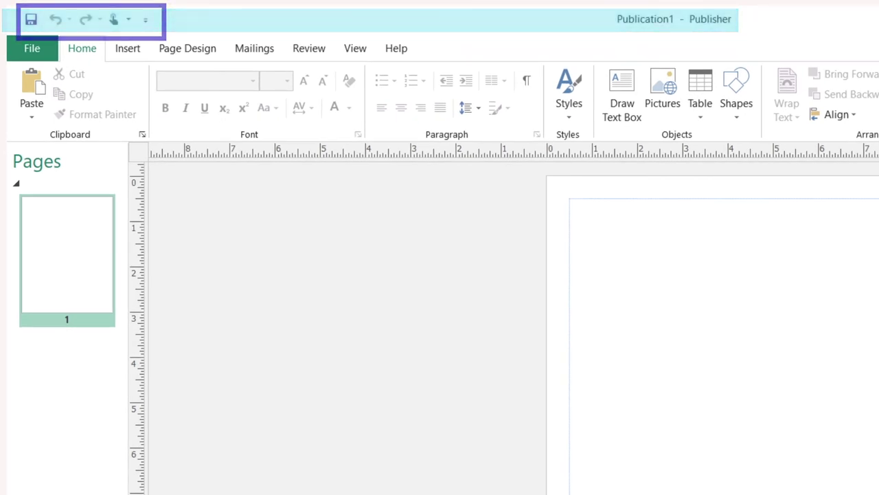
Step: Add the New and Open commands to the Quick Access Toolbar
{"action": "left_click", "coordinate": [145, 20]}
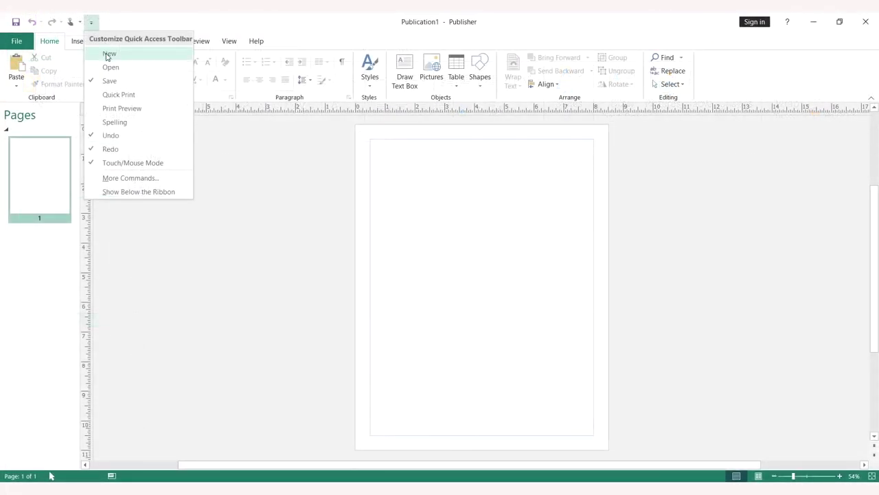
{"action": "left_click", "coordinate": [106, 54]}
{"action": "left_click", "coordinate": [107, 22]}
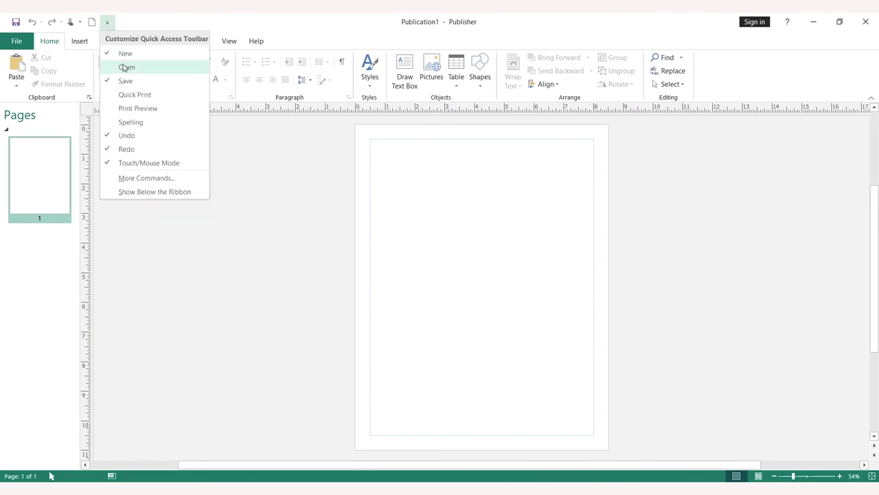
{"action": "left_click", "coordinate": [124, 67]}
Step: Add Quick Print and Spelling to the Quick Access Toolbar, then bring up More Commands
{"action": "left_click", "coordinate": [123, 22]}
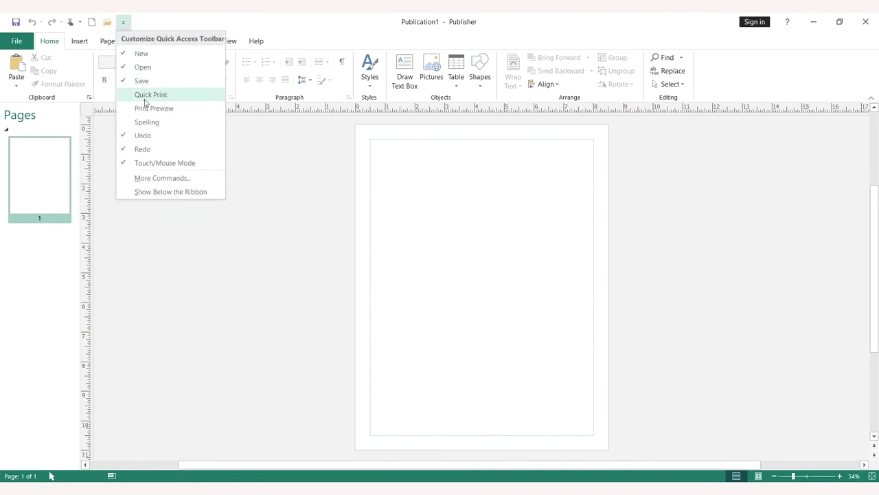
{"action": "left_click", "coordinate": [145, 97]}
{"action": "left_click", "coordinate": [139, 22]}
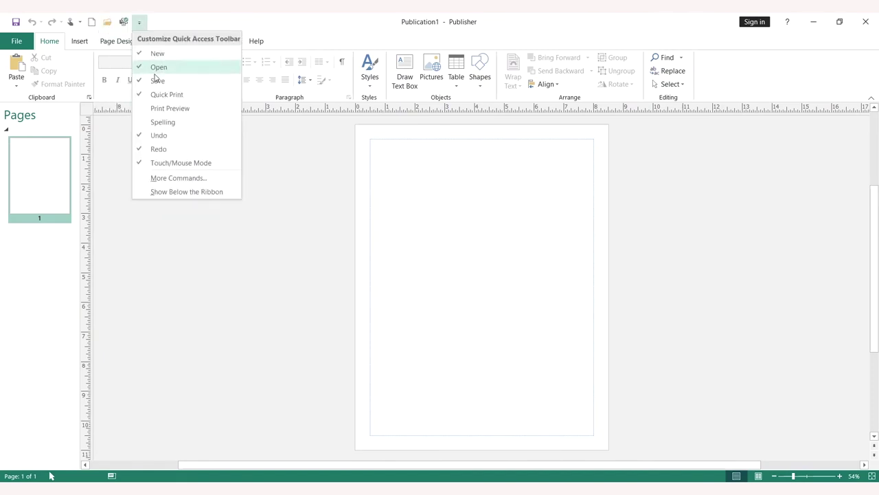
{"action": "left_click", "coordinate": [162, 122]}
{"action": "left_click", "coordinate": [155, 23]}
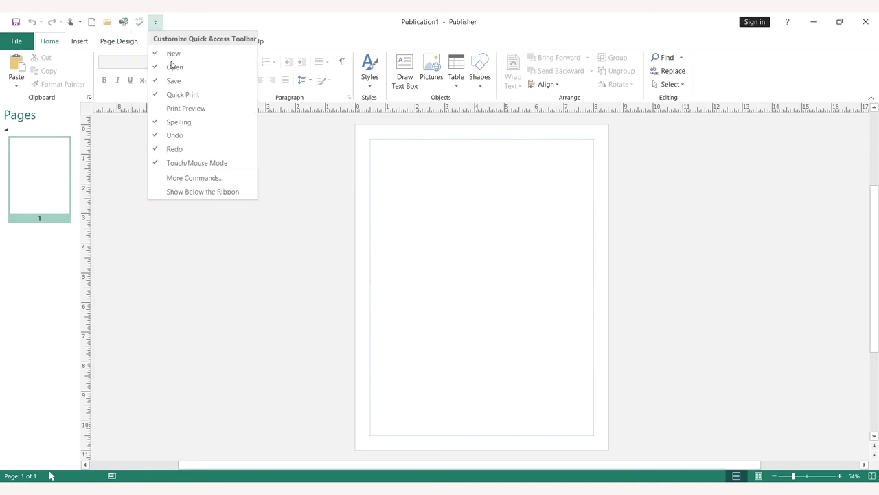
{"action": "left_click", "coordinate": [189, 179]}
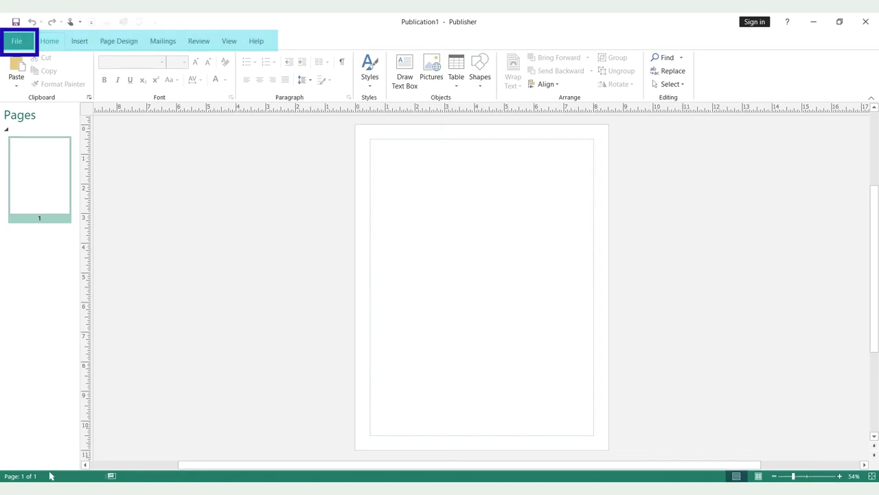
Step: Go to the File menu to start a new publication
{"action": "left_click", "coordinate": [16, 41]}
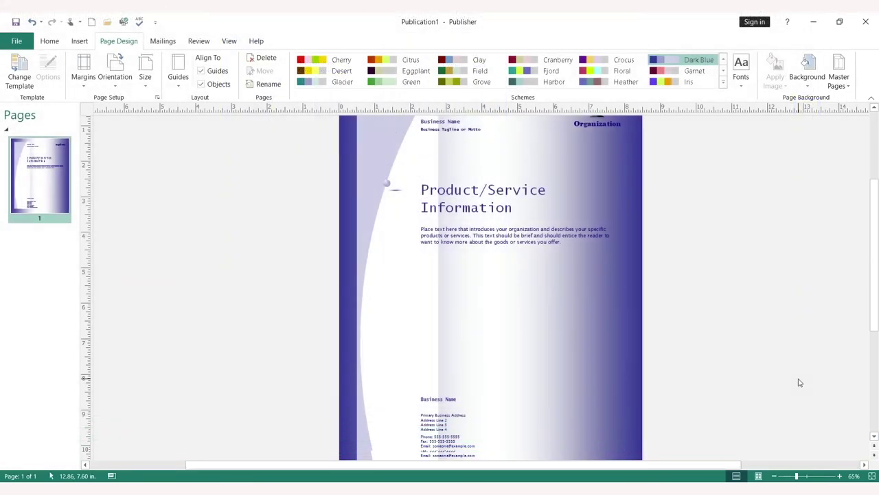
{"action": "scroll", "coordinate": [798, 383], "scroll_direction": "down", "scroll_amount": 6}
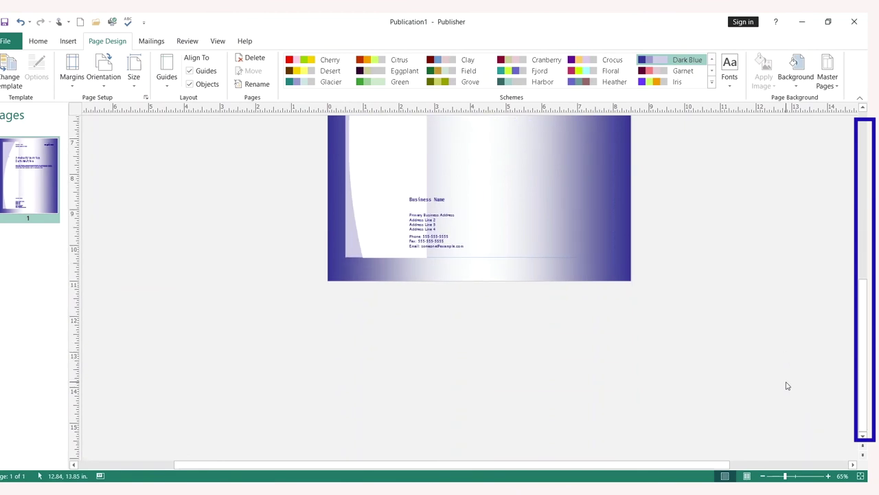
{"action": "scroll", "coordinate": [788, 386], "scroll_direction": "up", "scroll_amount": 7}
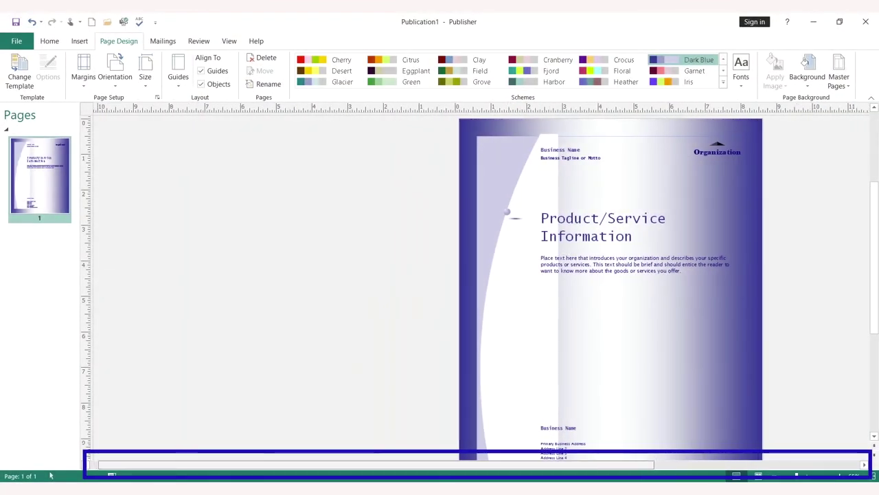
{"action": "scroll", "coordinate": [735, 467], "scroll_direction": "right", "scroll_amount": 5}
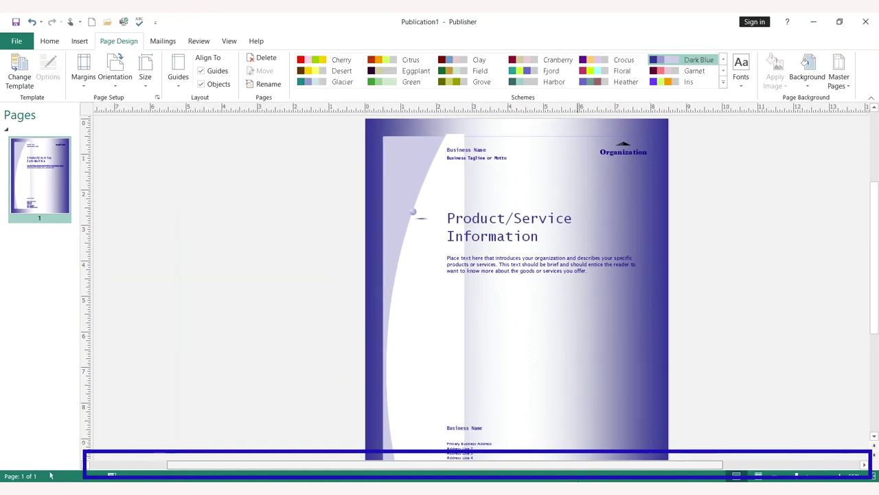
{"action": "left_click_drag", "start_coordinate": [735, 470], "coordinate": [516, 479]}
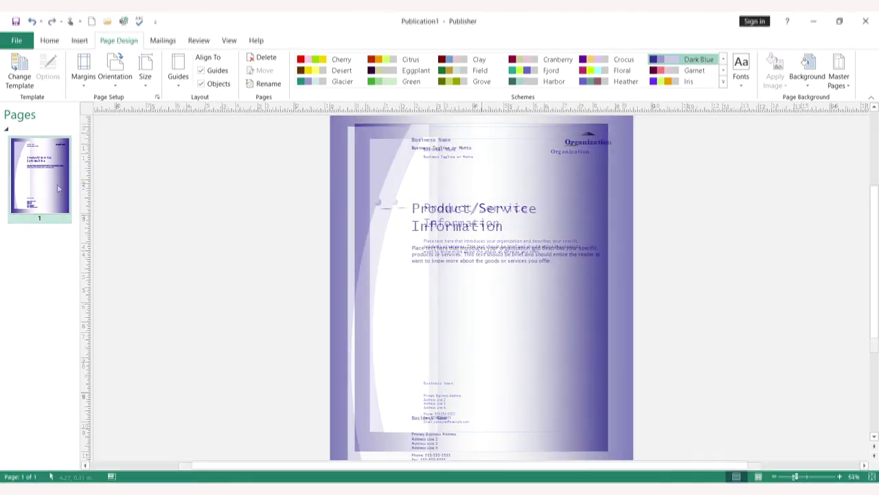
Step: Duplicate pages 1, 2 and 3 with Insert Duplicate Page, creating new pages 2 through 4
{"action": "right_click", "coordinate": [50, 183]}
{"action": "left_click", "coordinate": [103, 200]}
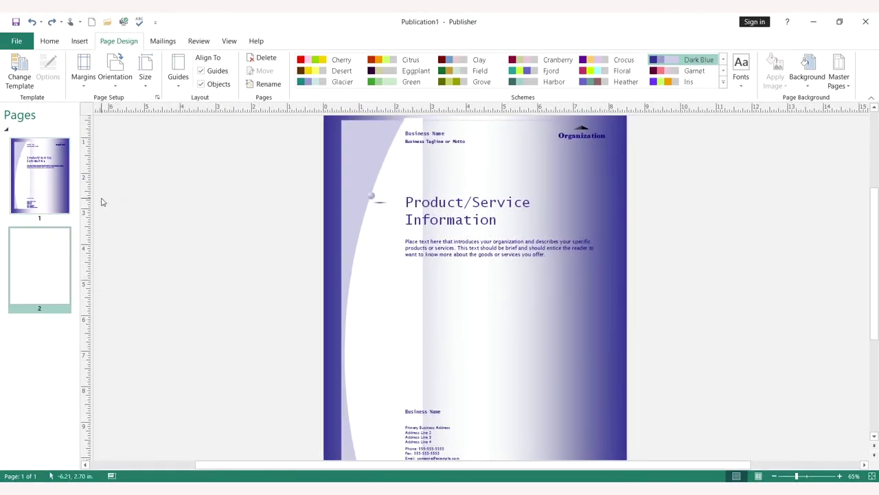
{"action": "right_click", "coordinate": [39, 258]}
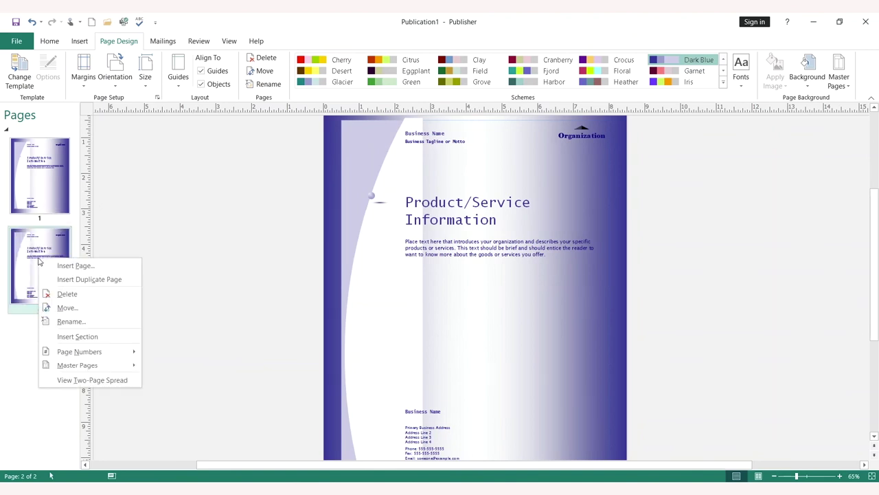
{"action": "left_click", "coordinate": [84, 278]}
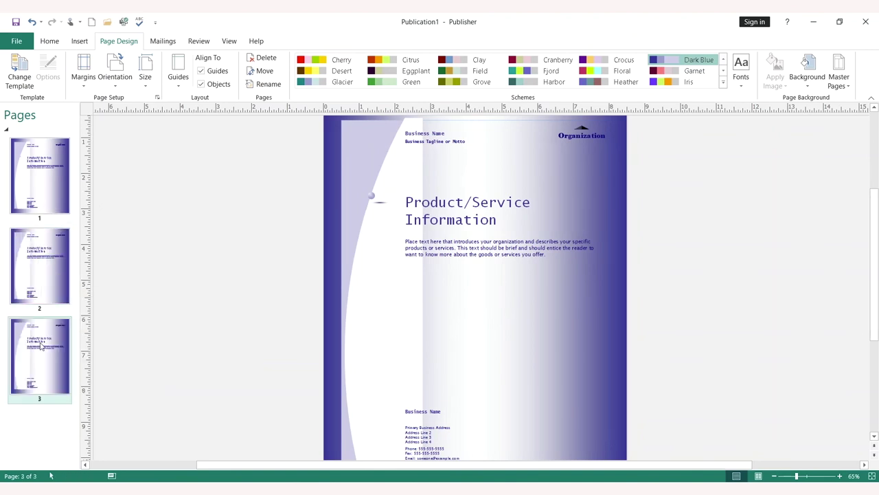
{"action": "right_click", "coordinate": [40, 348]}
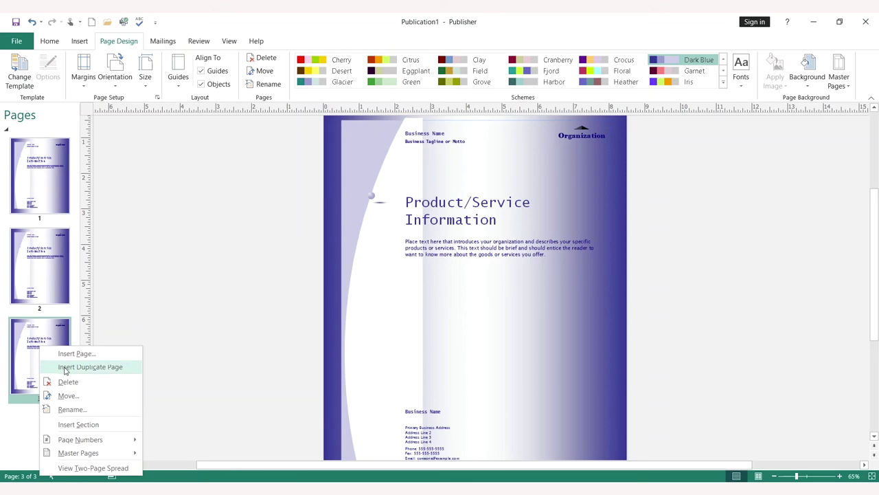
{"action": "left_click", "coordinate": [65, 369]}
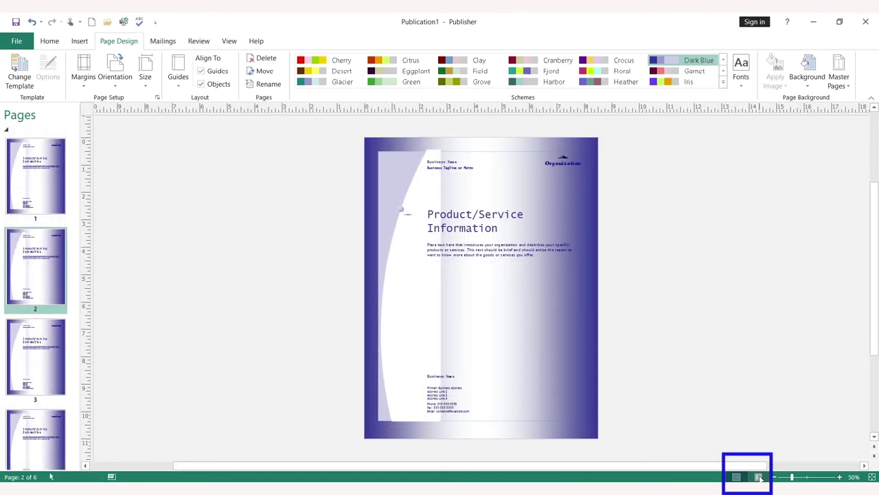
Step: Switch to Two-Page Spread view and zoom out to 32%
{"action": "left_click", "coordinate": [759, 476]}
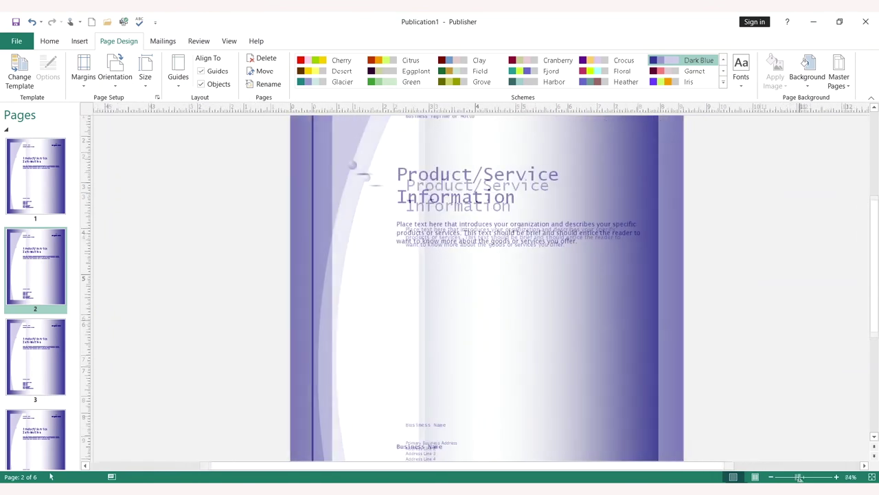
{"action": "left_click_drag", "start_coordinate": [790, 477], "coordinate": [783, 477]}
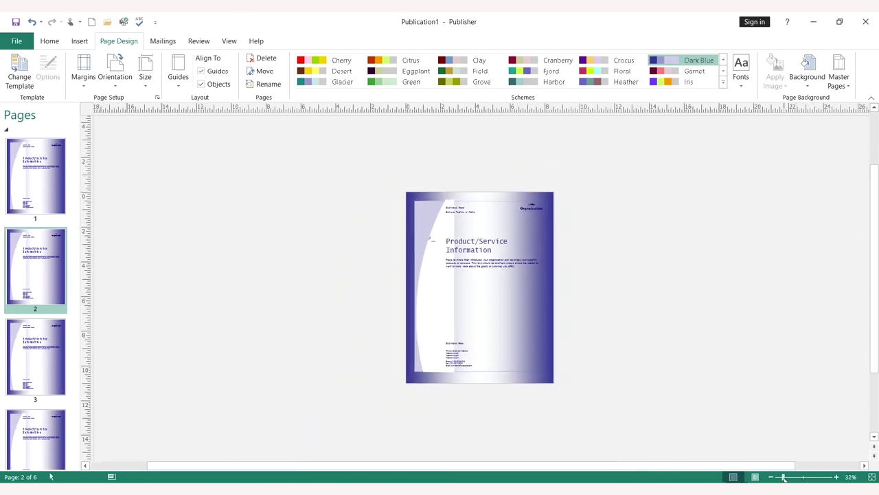